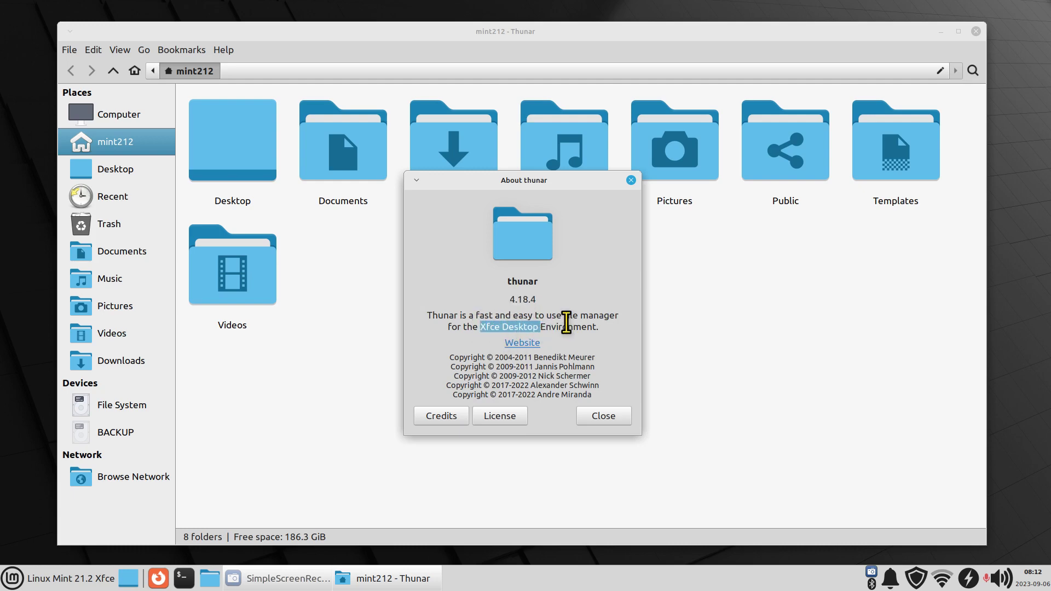
Dismiss the About dialog and open the Documents folder.
{"action": "left_click", "coordinate": [607, 416]}
{"action": "double_click", "coordinate": [356, 159]}
{"action": "left_click", "coordinate": [12, 577]}
{"action": "left_click", "coordinate": [246, 82]}
{"action": "left_click", "coordinate": [405, 164]}
{"action": "scroll", "coordinate": [458, 305], "scroll_direction": "down", "scroll_amount": 10}
{"action": "scroll", "coordinate": [460, 306], "scroll_direction": "down", "scroll_amount": 10}
{"action": "scroll", "coordinate": [460, 306], "scroll_direction": "up", "scroll_amount": 3}
{"action": "left_click", "coordinate": [298, 124]}
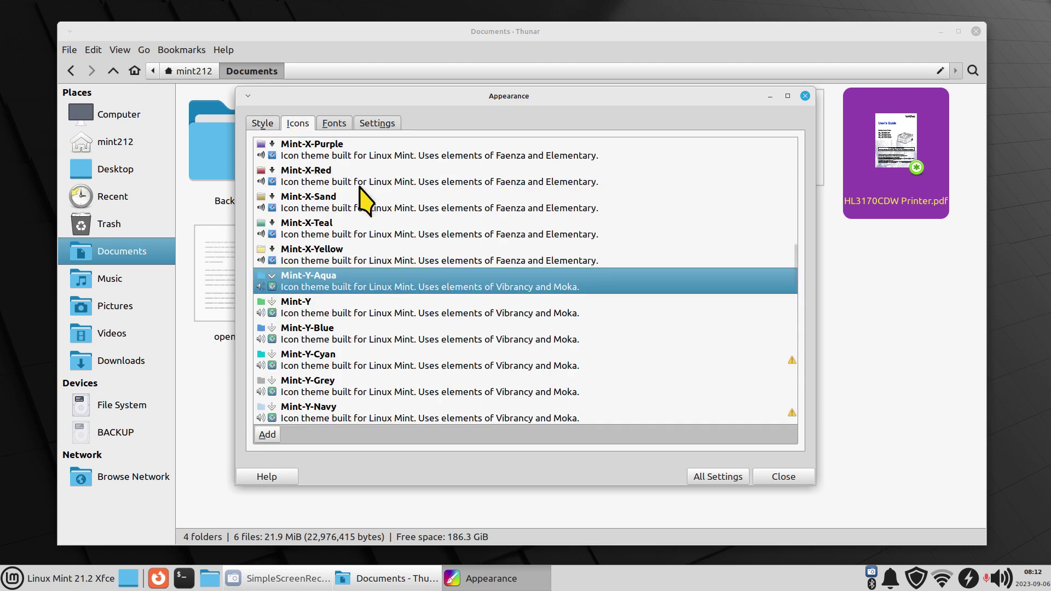
{"action": "left_click", "coordinate": [783, 476]}
{"action": "left_click", "coordinate": [12, 578]}
{"action": "type", "text": "sc"}
{"action": "left_click", "coordinate": [695, 307]}
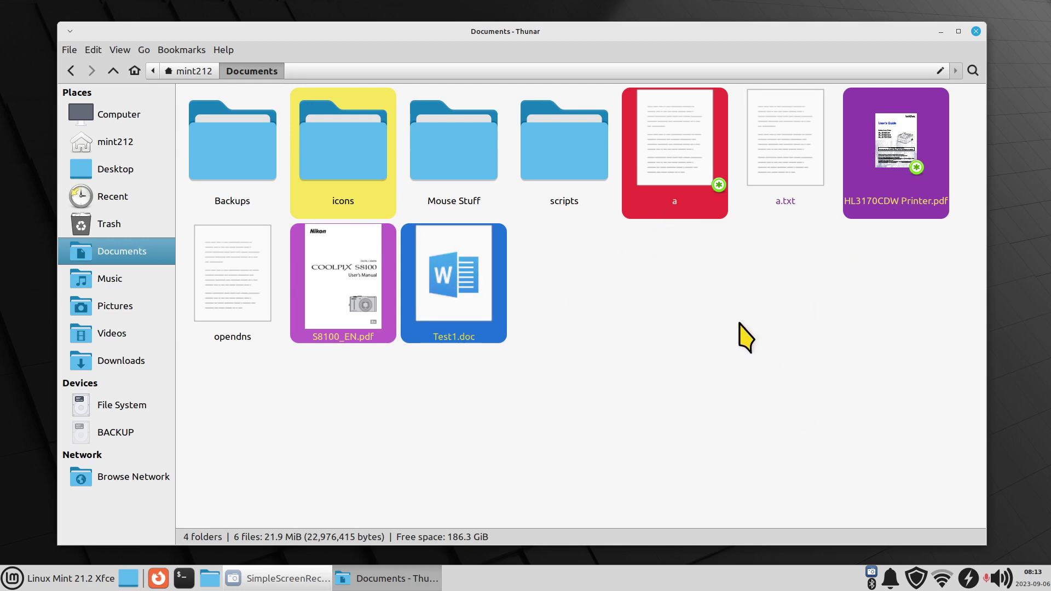
Remove the green asterisk emblem from HL3170CDW Printer.pdf in its Properties.
{"action": "left_click", "coordinate": [910, 153]}
{"action": "right_click", "coordinate": [911, 152]}
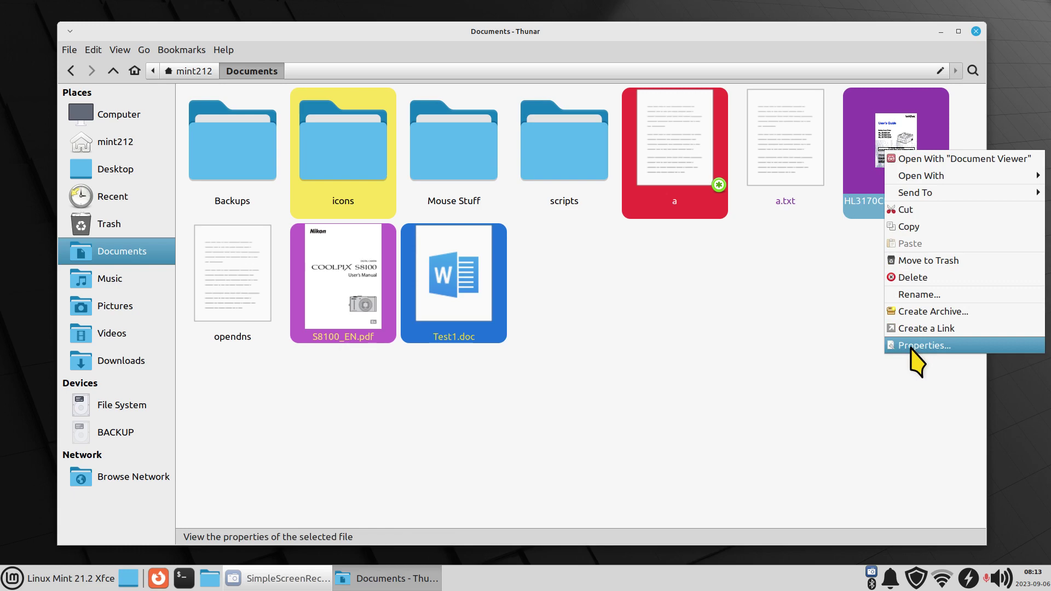
{"action": "left_click", "coordinate": [921, 345]}
{"action": "left_click", "coordinate": [462, 192]}
{"action": "left_click", "coordinate": [564, 285]}
Reset the file's purple highlight and close its Properties window.
{"action": "left_click_drag", "start_coordinate": [660, 258], "coordinate": [660, 342]}
{"action": "scroll", "coordinate": [669, 367], "scroll_direction": "up", "scroll_amount": 4}
{"action": "left_click", "coordinate": [501, 191]}
{"action": "left_click", "coordinate": [588, 398]}
{"action": "left_click", "coordinate": [637, 426]}
Deselect the file, then zoom the icons in one step and back out.
{"action": "left_click", "coordinate": [864, 332]}
{"action": "key", "text": "ctrl+plus"}
{"action": "key", "text": "ctrl+minus"}
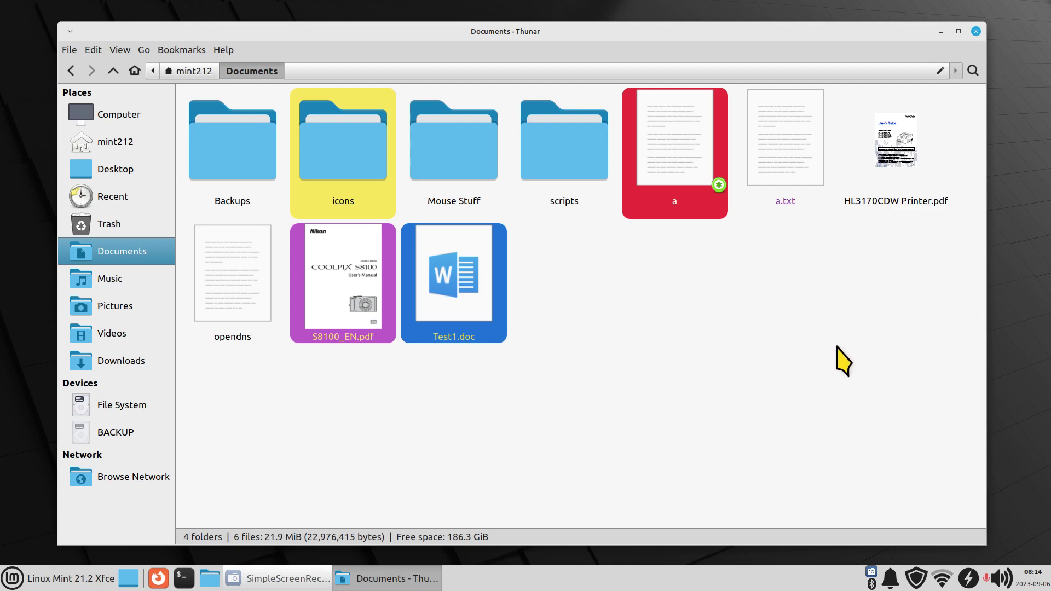
{"action": "left_click", "coordinate": [900, 131]}
{"action": "left_click", "coordinate": [739, 276]}
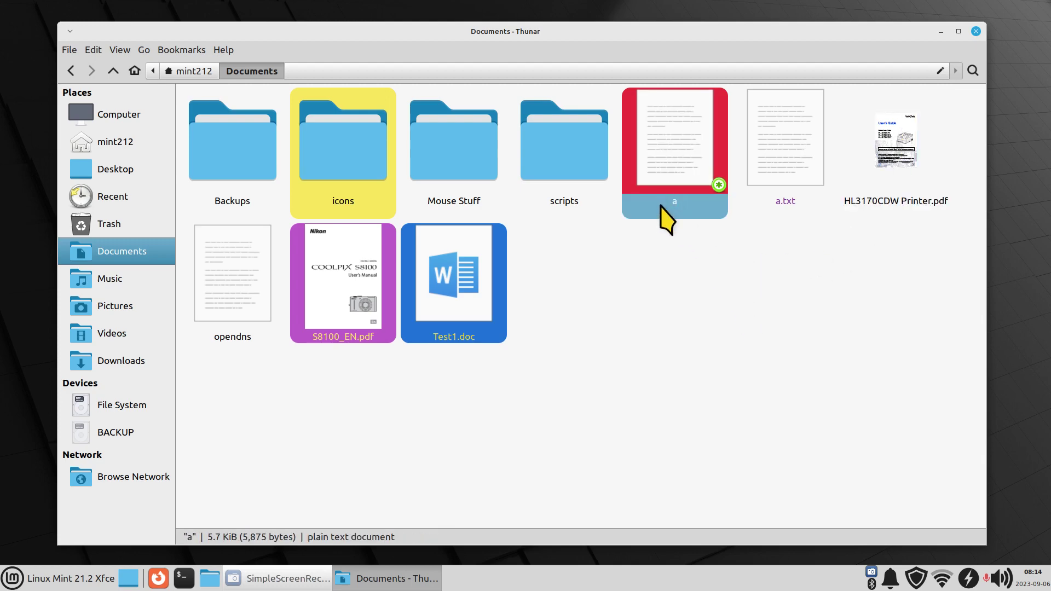
{"action": "left_click", "coordinate": [482, 307]}
{"action": "left_click", "coordinate": [358, 310]}
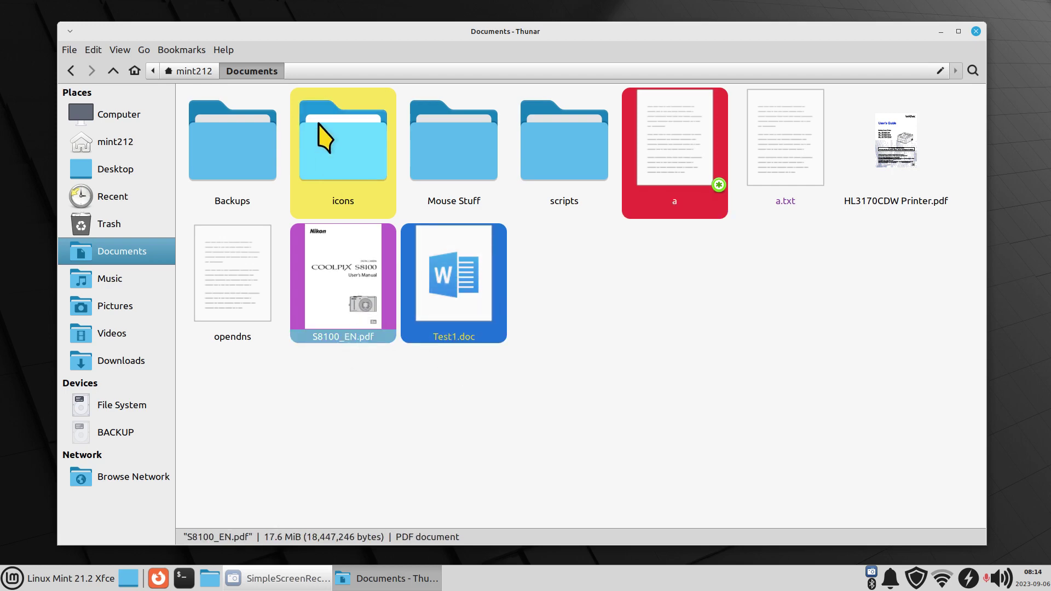
{"action": "left_click", "coordinate": [326, 139]}
{"action": "left_click", "coordinate": [909, 241]}
Add the heart emblem to HL3170CDW Printer.pdf in its Properties.
{"action": "right_click", "coordinate": [903, 159]}
{"action": "left_click", "coordinate": [845, 330]}
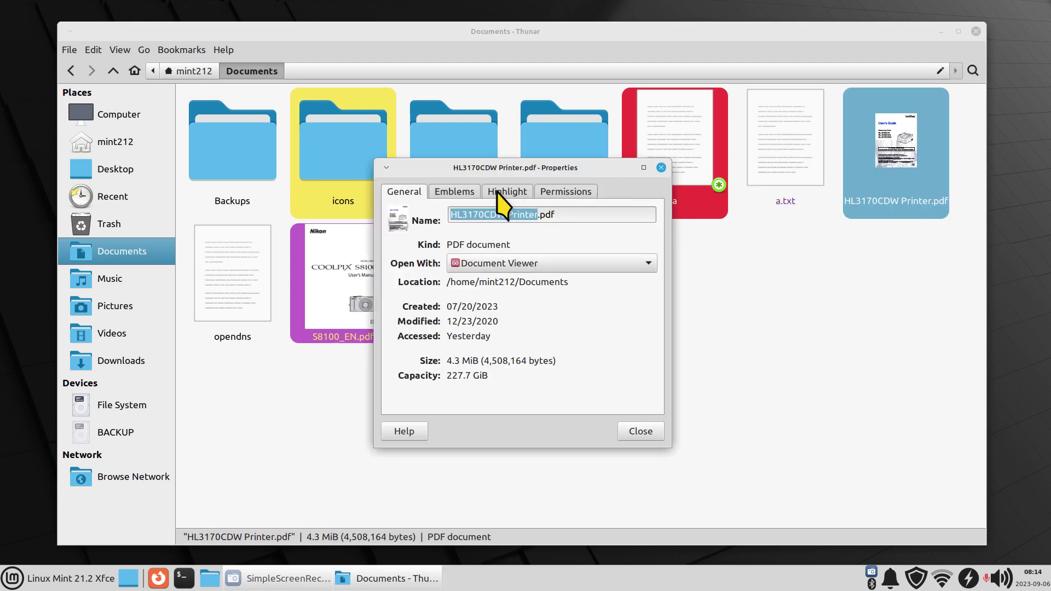
{"action": "left_click", "coordinate": [457, 194]}
{"action": "left_click", "coordinate": [390, 286]}
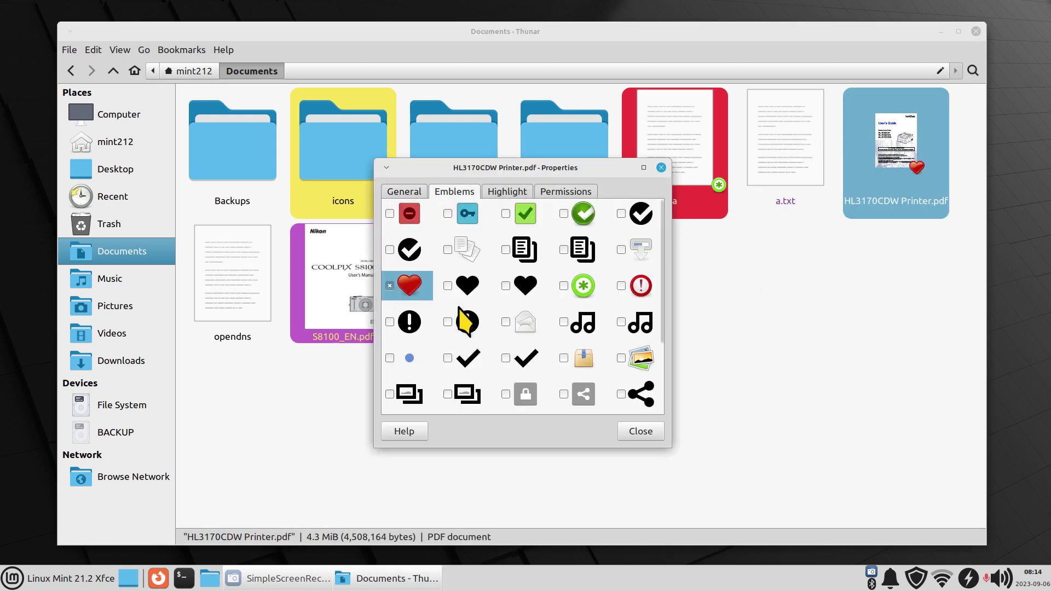
Apply an orange background highlight to the file and close Properties.
{"action": "left_click", "coordinate": [506, 192]}
{"action": "left_click", "coordinate": [515, 400]}
{"action": "left_click", "coordinate": [637, 400]}
{"action": "left_click", "coordinate": [636, 430]}
{"action": "left_click", "coordinate": [854, 402]}
Set S8100_EN.pdf's highlight foreground colour to white and apply it.
{"action": "right_click", "coordinate": [327, 290]}
{"action": "left_click", "coordinate": [377, 482]}
{"action": "left_click", "coordinate": [508, 196]}
{"action": "left_click", "coordinate": [515, 251]}
{"action": "left_click", "coordinate": [446, 399]}
{"action": "left_click", "coordinate": [599, 217]}
{"action": "left_click", "coordinate": [636, 403]}
{"action": "left_click", "coordinate": [641, 433]}
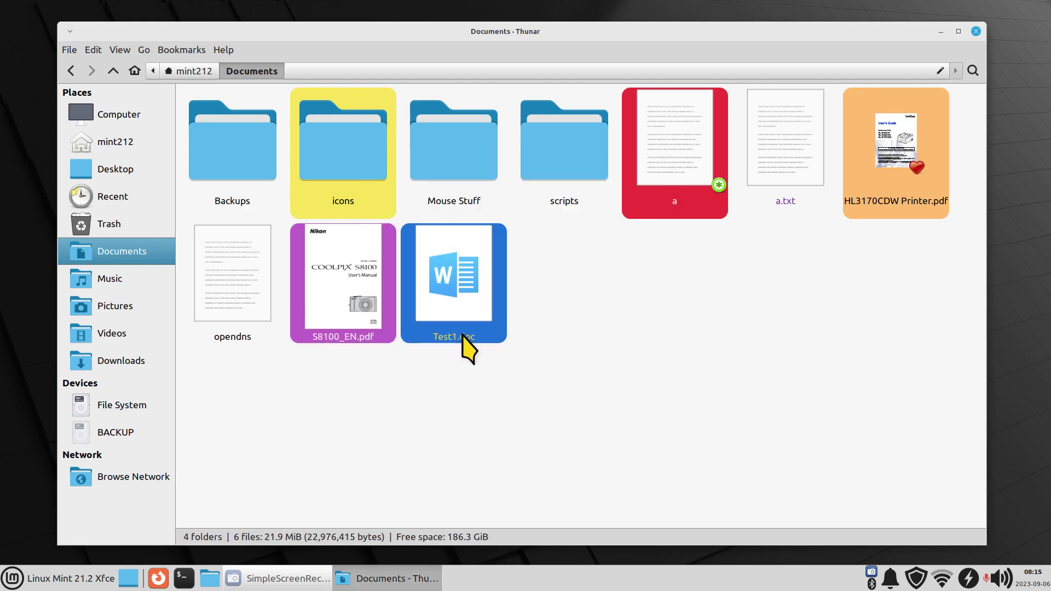
Tick the green check emblem in S8100_EN.pdf's Properties and close the window.
{"action": "left_click", "coordinate": [345, 259]}
{"action": "right_click", "coordinate": [344, 260]}
{"action": "left_click", "coordinate": [431, 454]}
{"action": "left_click", "coordinate": [454, 191]}
{"action": "left_click", "coordinate": [564, 215]}
{"action": "left_click", "coordinate": [635, 433]}
{"action": "left_click", "coordinate": [576, 435]}
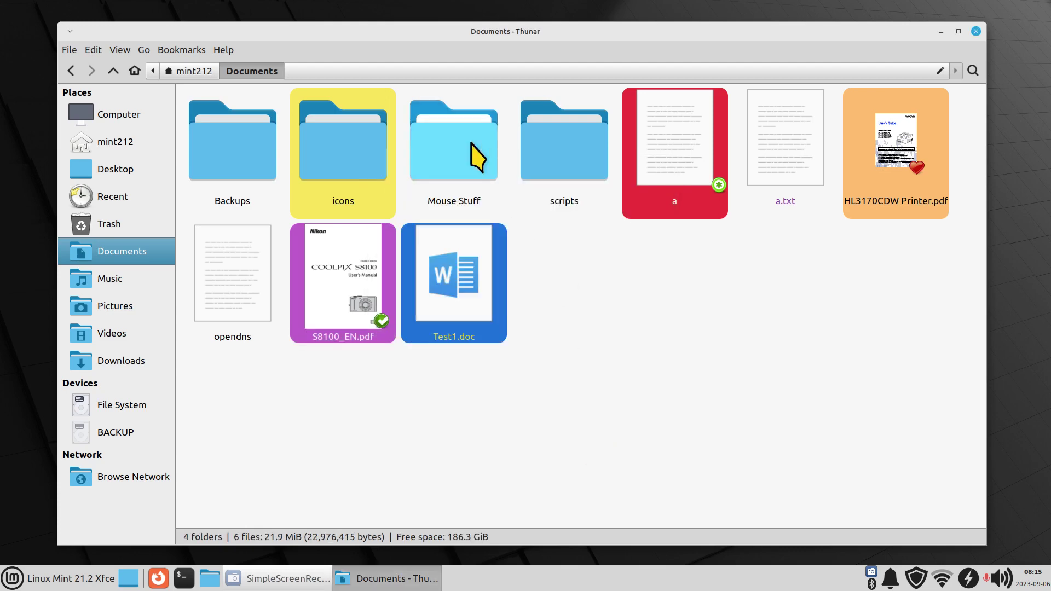
Apply a light green background highlight to the icons folder through its Properties.
{"action": "right_click", "coordinate": [349, 146]}
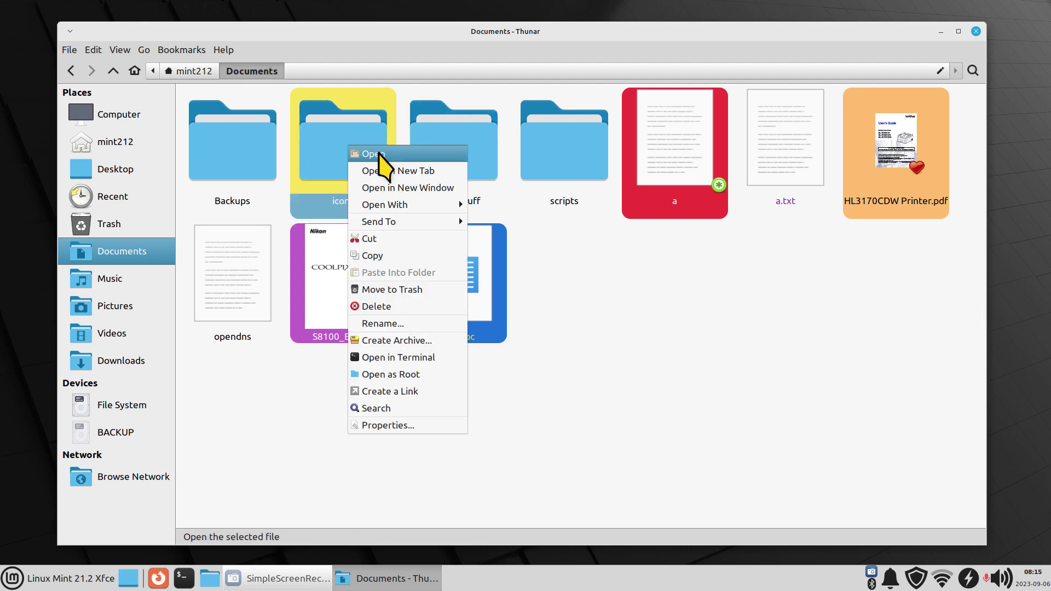
{"action": "left_click", "coordinate": [416, 426]}
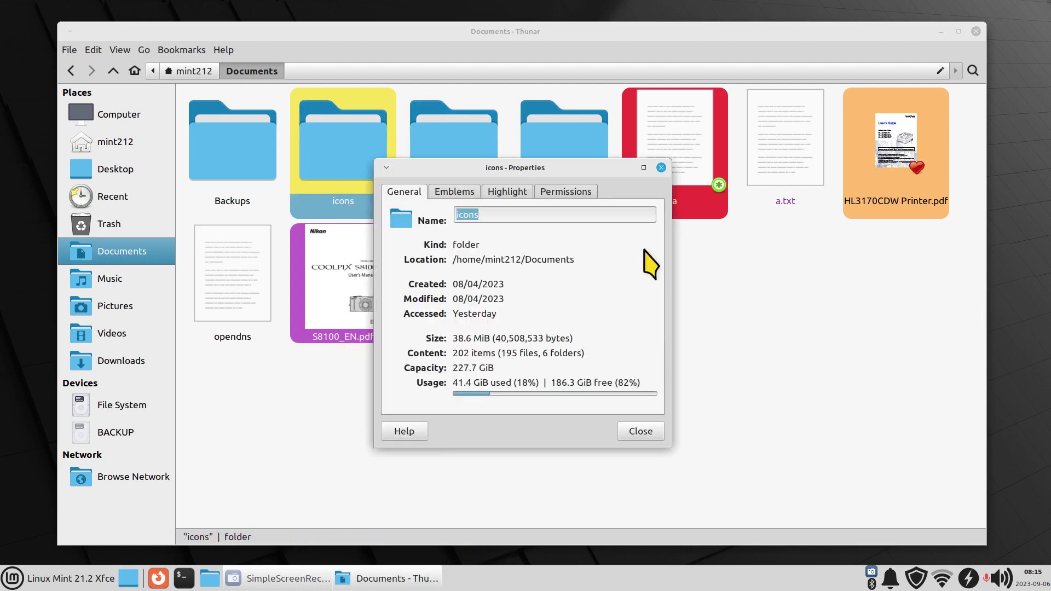
{"action": "left_click", "coordinate": [507, 191]}
{"action": "left_click", "coordinate": [429, 234]}
{"action": "left_click", "coordinate": [496, 399]}
{"action": "left_click", "coordinate": [635, 400]}
{"action": "left_click", "coordinate": [641, 432]}
Zoom the Documents icon view out one step with Ctrl+-.
{"action": "key", "text": "ctrl+minus"}
{"action": "key", "text": "ctrl+minus"}
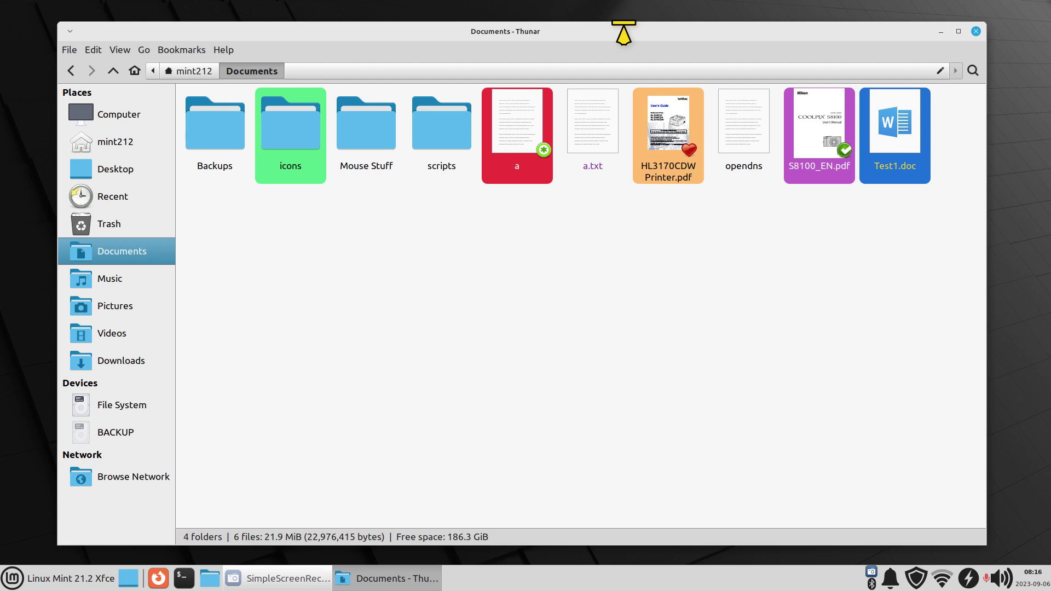
Toggle the Thunar window between maximized and floating several times, ending floating.
{"action": "double_click", "coordinate": [565, 28]}
{"action": "double_click", "coordinate": [280, 7]}
{"action": "double_click", "coordinate": [819, 31]}
{"action": "left_click", "coordinate": [1025, 10]}
{"action": "left_click", "coordinate": [958, 31]}
{"action": "double_click", "coordinate": [590, 10]}
{"action": "double_click", "coordinate": [257, 33]}
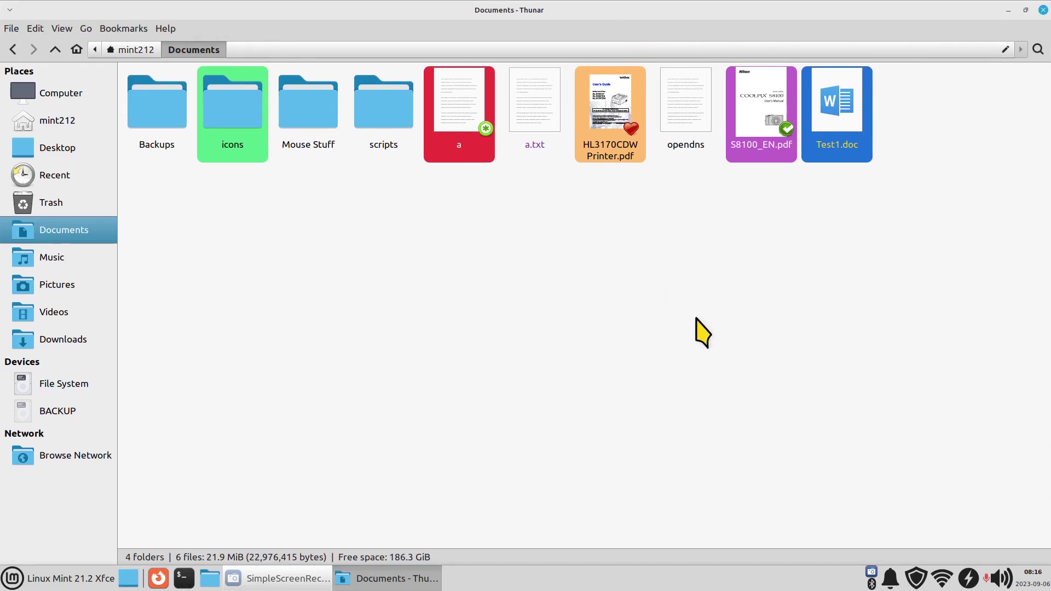
{"action": "double_click", "coordinate": [714, 10]}
Resize the window from the title-bar menu to a slightly smaller size.
{"action": "right_click", "coordinate": [646, 33]}
{"action": "left_click", "coordinate": [679, 119]}
{"action": "left_click", "coordinate": [956, 469]}
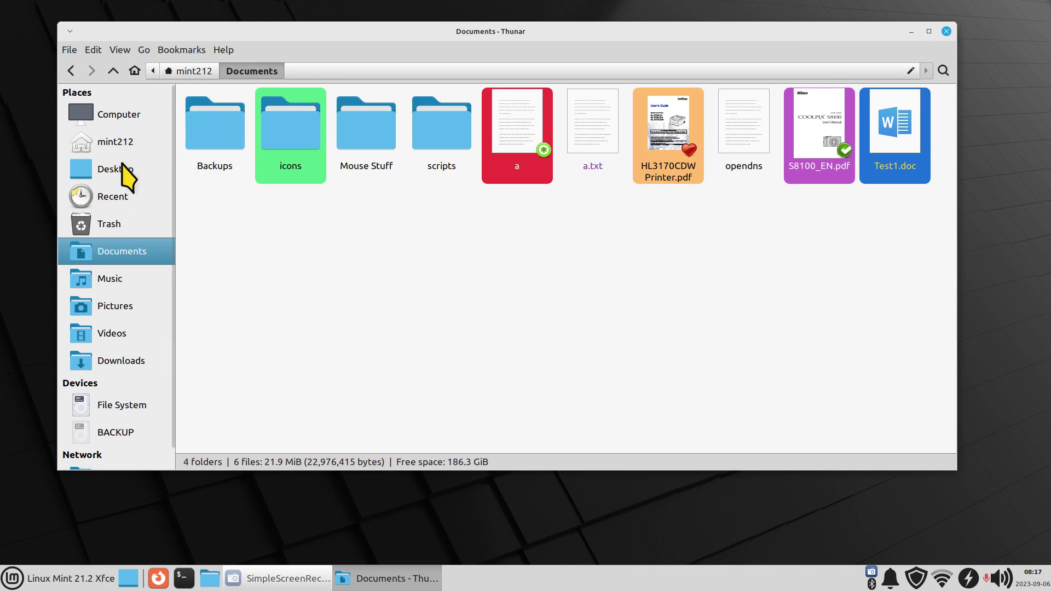
In Preferences' Side Pane tab, try shortcuts pane icon sizes 24px, 32px and 256px.
{"action": "left_click", "coordinate": [92, 50]}
{"action": "left_click", "coordinate": [130, 322]}
{"action": "left_click", "coordinate": [403, 85]}
{"action": "left_click", "coordinate": [404, 121]}
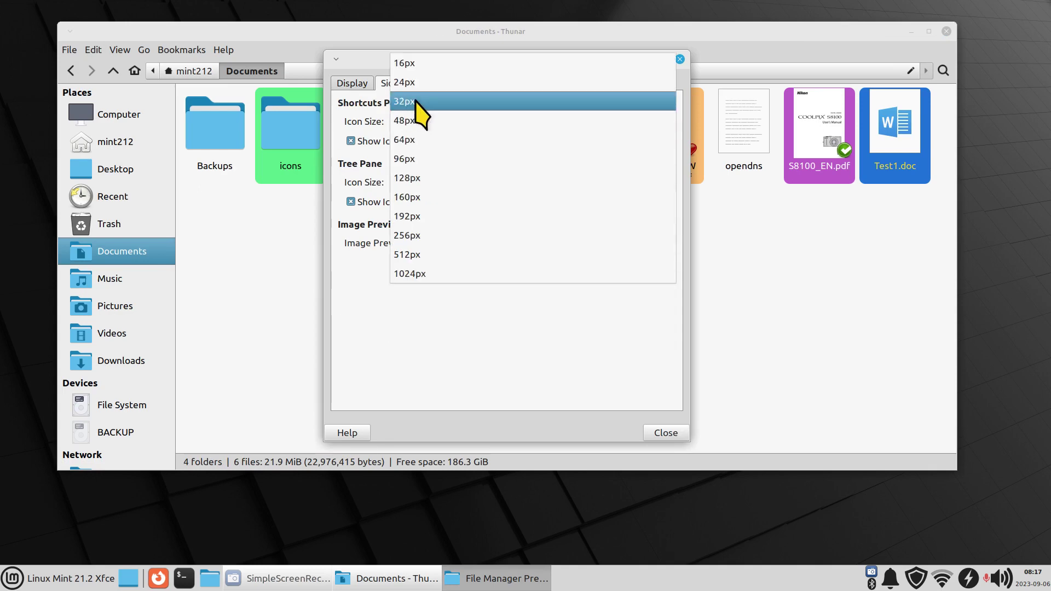
{"action": "left_click", "coordinate": [419, 83]}
{"action": "left_click", "coordinate": [422, 122]}
{"action": "left_click", "coordinate": [420, 141]}
{"action": "left_click", "coordinate": [424, 123]}
{"action": "left_click", "coordinate": [425, 253]}
Try 96px, then settle the shortcuts pane icon size at 64px.
{"action": "left_click", "coordinate": [211, 314]}
{"action": "scroll", "coordinate": [216, 328], "scroll_direction": "down", "scroll_amount": 3}
{"action": "scroll", "coordinate": [216, 328], "scroll_direction": "up", "scroll_amount": 5}
{"action": "left_click", "coordinate": [446, 123]}
{"action": "left_click", "coordinate": [446, 123]}
{"action": "left_click", "coordinate": [445, 44]}
{"action": "left_click", "coordinate": [426, 121]}
{"action": "left_click", "coordinate": [427, 102]}
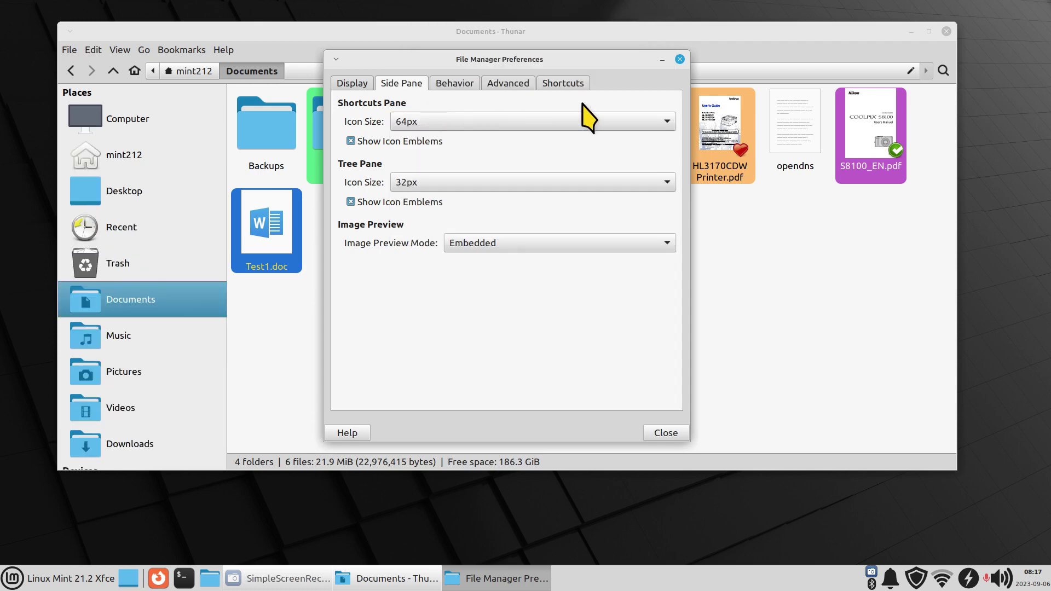
Look over the Behavior tab, then close File Manager Preferences.
{"action": "left_click", "coordinate": [453, 85]}
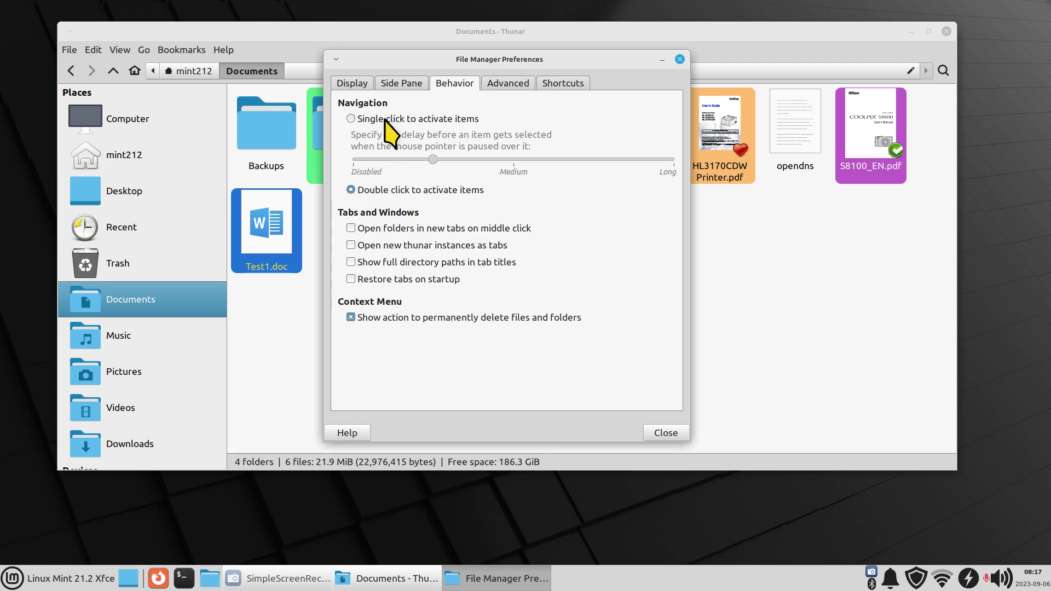
{"action": "left_click", "coordinate": [674, 435]}
{"action": "right_click", "coordinate": [432, 215]}
{"action": "left_click", "coordinate": [392, 335]}
{"action": "left_click", "coordinate": [120, 50]}
{"action": "left_click", "coordinate": [548, 346]}
{"action": "key", "text": "ctrl+plus"}
{"action": "key", "text": "ctrl+plus"}
{"action": "key", "text": "ctrl+plus"}
{"action": "key", "text": "ctrl+plus"}
{"action": "key", "text": "ctrl+plus"}
{"action": "key", "text": "ctrl+minus"}
{"action": "key", "text": "ctrl+minus"}
{"action": "key", "text": "ctrl+minus"}
{"action": "key", "text": "ctrl+minus"}
{"action": "key", "text": "ctrl+minus"}
Check the View menu, then Ctrl+scroll to enlarge the icons until they wrap into two rows.
{"action": "left_click", "coordinate": [120, 50]}
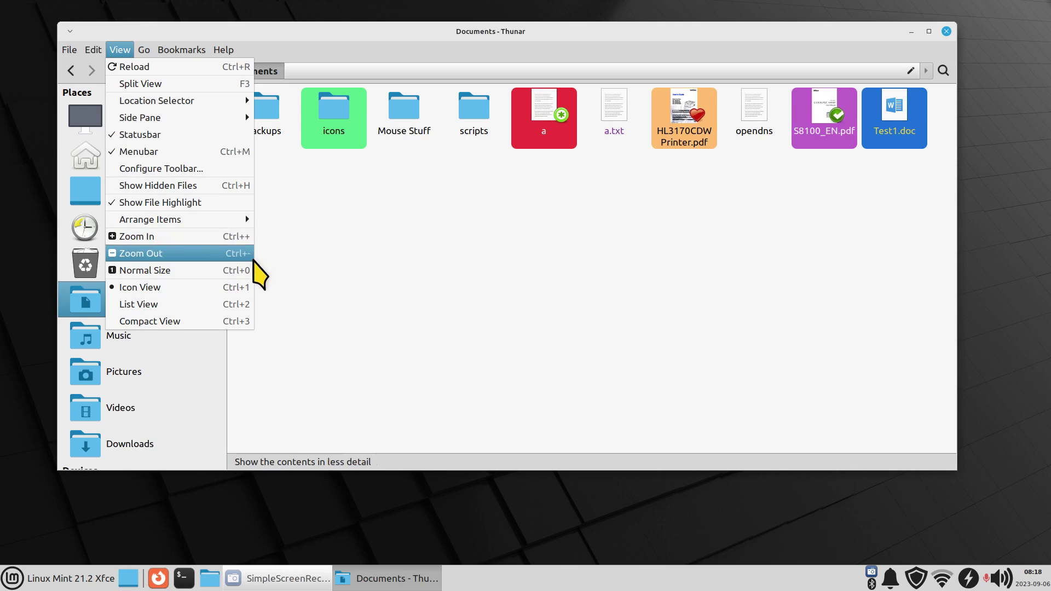
{"action": "left_click", "coordinate": [551, 303]}
{"action": "scroll", "coordinate": [525, 356], "scroll_direction": "up", "scroll_amount": 3, "text": "ctrl"}
{"action": "scroll", "coordinate": [528, 350], "scroll_direction": "down", "scroll_amount": 5, "text": "ctrl"}
{"action": "scroll", "coordinate": [532, 357], "scroll_direction": "up", "scroll_amount": 5, "text": "ctrl"}
{"action": "scroll", "coordinate": [532, 358], "scroll_direction": "down", "scroll_amount": 3, "text": "ctrl"}
{"action": "scroll", "coordinate": [526, 346], "scroll_direction": "up", "scroll_amount": 2, "text": "ctrl"}
Open Pictures from the sidebar and enlarge its thumbnails to four per row.
{"action": "left_click", "coordinate": [169, 367]}
{"action": "scroll", "coordinate": [505, 316], "scroll_direction": "up", "scroll_amount": 3, "text": "ctrl"}
{"action": "scroll", "coordinate": [505, 316], "scroll_direction": "down", "scroll_amount": 3, "text": "ctrl"}
{"action": "scroll", "coordinate": [505, 316], "scroll_direction": "up", "scroll_amount": 2, "text": "ctrl"}
{"action": "scroll", "coordinate": [505, 316], "scroll_direction": "down", "scroll_amount": 4, "text": "ctrl"}
{"action": "scroll", "coordinate": [504, 315], "scroll_direction": "up", "scroll_amount": 3, "text": "ctrl"}
{"action": "scroll", "coordinate": [505, 316], "scroll_direction": "up", "scroll_amount": 1}
{"action": "scroll", "coordinate": [499, 305], "scroll_direction": "down", "scroll_amount": 5}
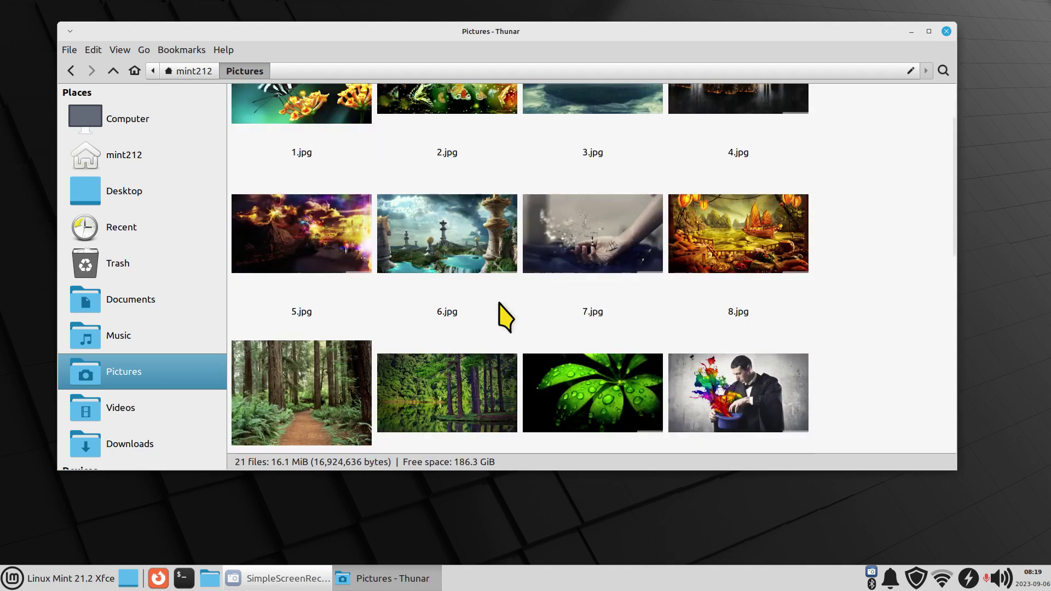
{"action": "scroll", "coordinate": [499, 305], "scroll_direction": "up", "scroll_amount": 4}
{"action": "scroll", "coordinate": [505, 317], "scroll_direction": "up", "scroll_amount": 1}
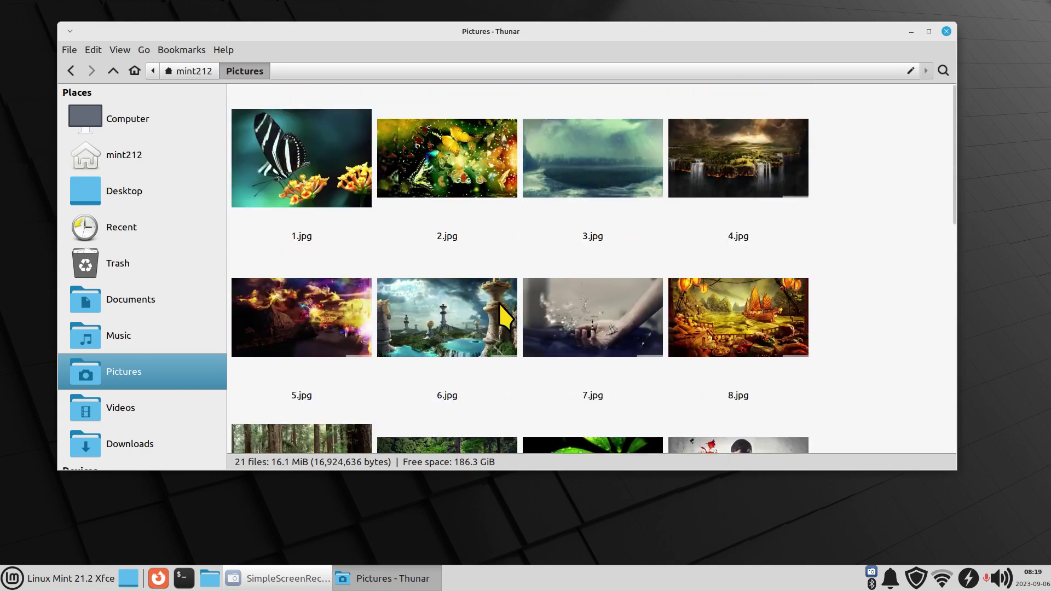
{"action": "left_click", "coordinate": [281, 156]}
{"action": "right_click", "coordinate": [280, 151]}
{"action": "left_click", "coordinate": [534, 254]}
{"action": "scroll", "coordinate": [530, 257], "scroll_direction": "down", "scroll_amount": 4}
{"action": "scroll", "coordinate": [534, 260], "scroll_direction": "down", "scroll_amount": 3}
{"action": "left_click", "coordinate": [602, 323]}
{"action": "right_click", "coordinate": [598, 309]}
{"action": "left_click", "coordinate": [659, 502]}
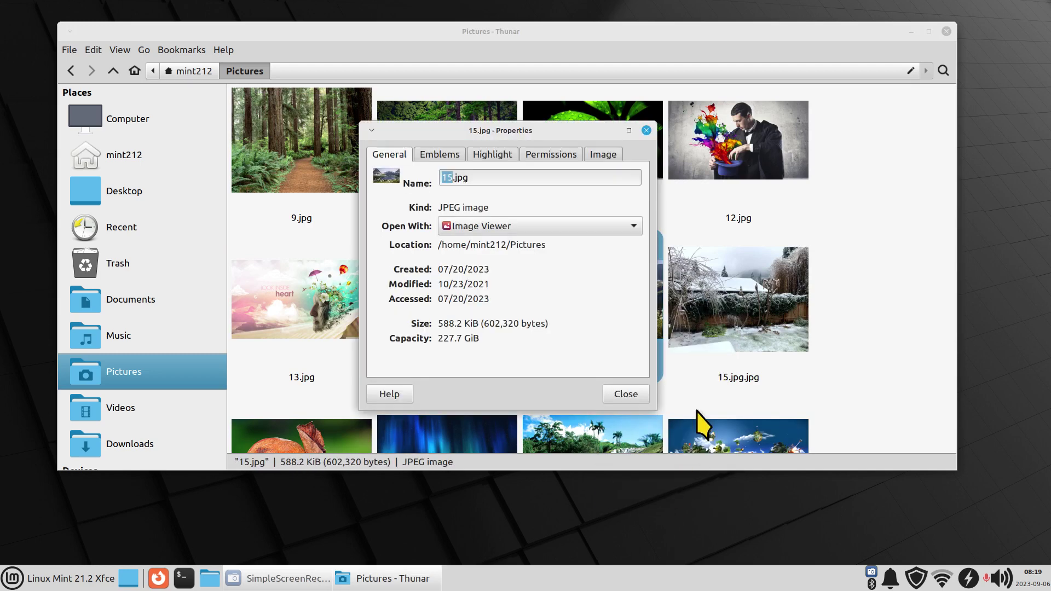
{"action": "left_click", "coordinate": [600, 156]}
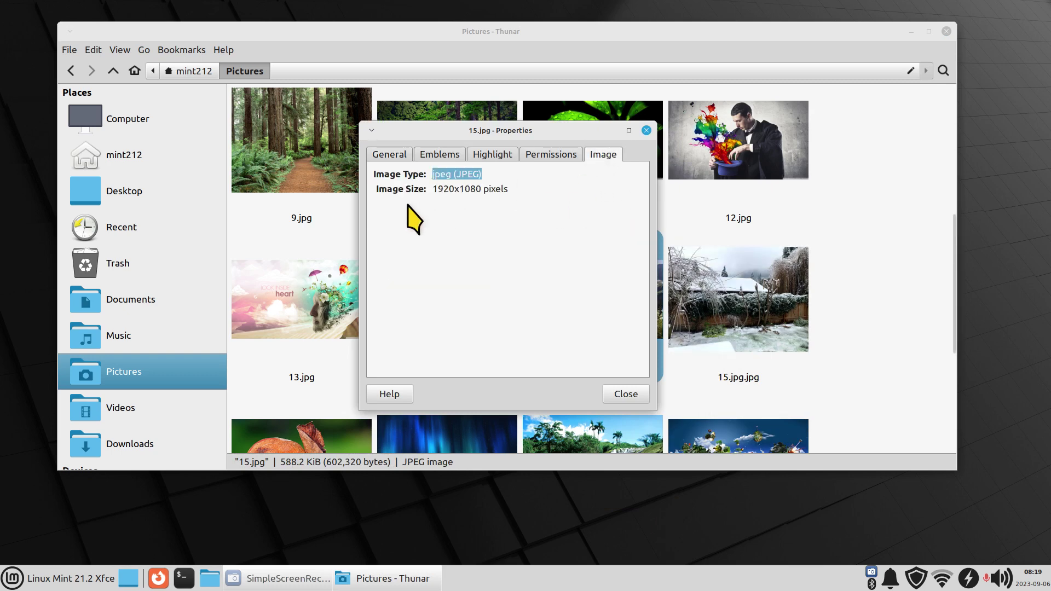
{"action": "left_click", "coordinate": [625, 394]}
{"action": "left_click", "coordinate": [712, 323]}
Open 15.jpg.jpg briefly, then check its camera model (iPhone XR) in the Properties Image tab.
{"action": "double_click", "coordinate": [740, 321]}
{"action": "left_click", "coordinate": [1042, 10]}
{"action": "right_click", "coordinate": [731, 287]}
{"action": "left_click", "coordinate": [766, 481]}
{"action": "left_click", "coordinate": [608, 153]}
{"action": "left_click_drag", "start_coordinate": [465, 236], "coordinate": [510, 237]}
{"action": "left_click", "coordinate": [616, 399]}
Resize the Pictures thumbnails back to a seven-column grid.
{"action": "scroll", "coordinate": [495, 361], "scroll_direction": "up", "scroll_amount": 2}
{"action": "scroll", "coordinate": [495, 361], "scroll_direction": "down", "scroll_amount": 7}
{"action": "scroll", "coordinate": [495, 361], "scroll_direction": "up", "scroll_amount": 3}
{"action": "scroll", "coordinate": [495, 361], "scroll_direction": "up", "scroll_amount": 1}
Open 16.jpg in Xviewer and show the Help > About information.
{"action": "left_click", "coordinate": [464, 355]}
{"action": "double_click", "coordinate": [464, 354]}
{"action": "left_click", "coordinate": [109, 28]}
{"action": "left_click", "coordinate": [125, 61]}
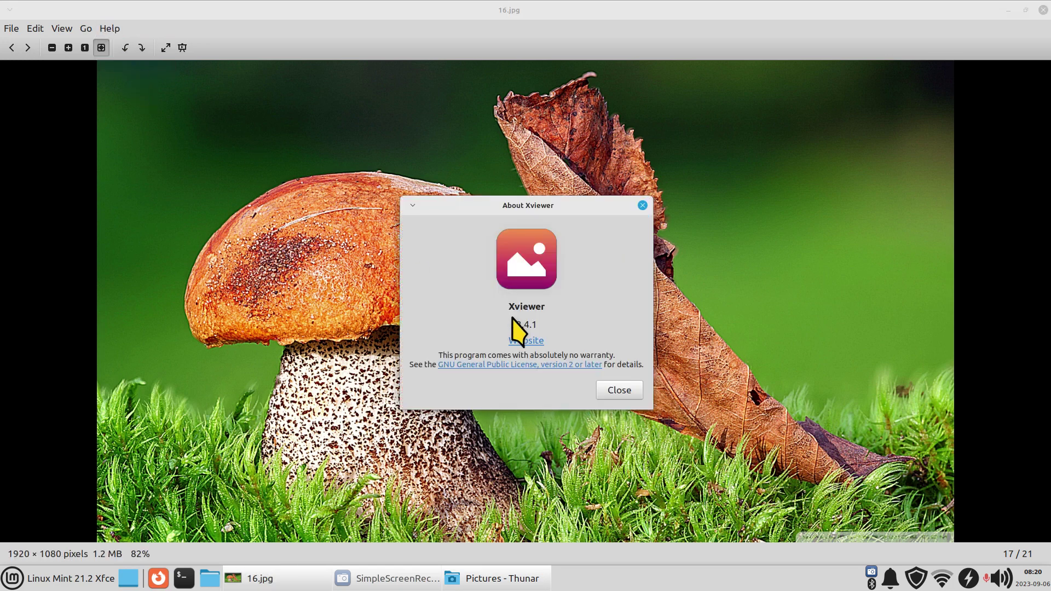
Dismiss the About box, step through the images to 20.jpg, and close Xviewer.
{"action": "left_click", "coordinate": [615, 390]}
{"action": "key", "text": "Right"}
{"action": "key", "text": "Right"}
{"action": "key", "text": "Right"}
{"action": "key", "text": "Right"}
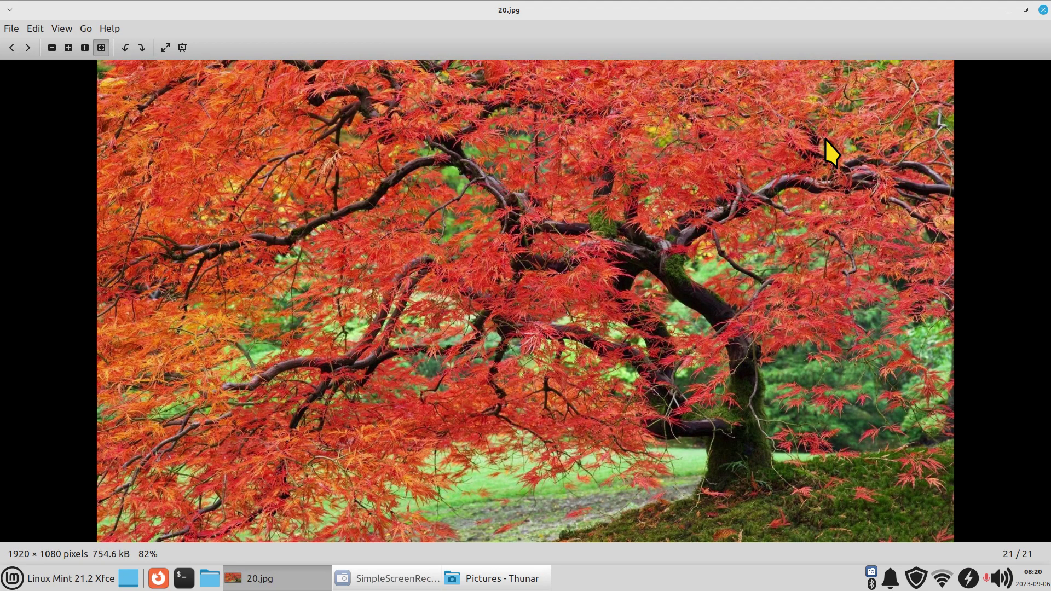
{"action": "key", "text": "ctrl+w"}
Go from Home to Documents and open HL3170CDW Printer.pdf in Xreader.
{"action": "left_click", "coordinate": [129, 159]}
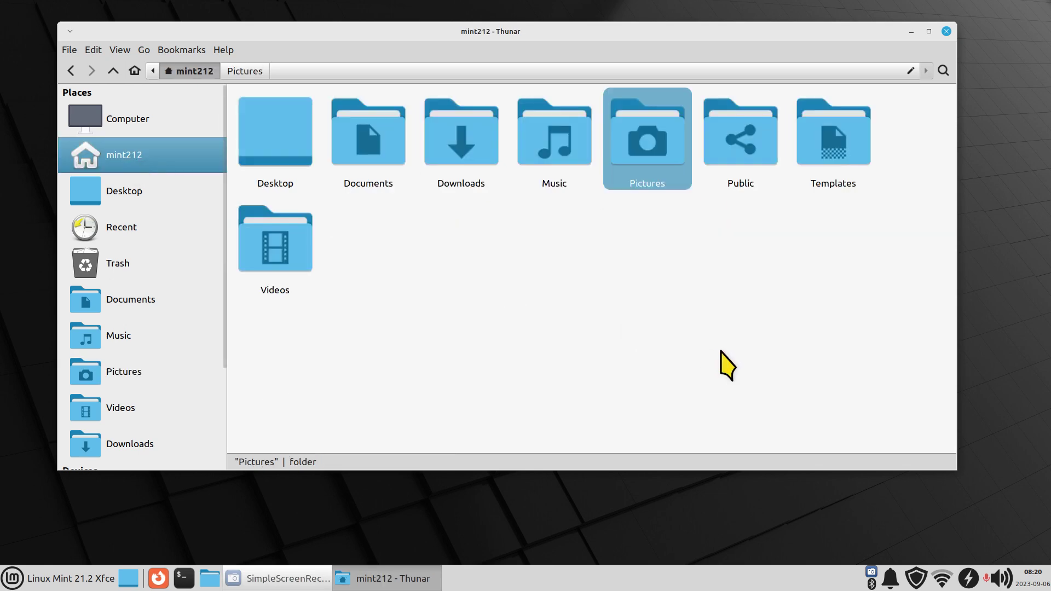
{"action": "left_click", "coordinate": [376, 149]}
{"action": "double_click", "coordinate": [830, 127]}
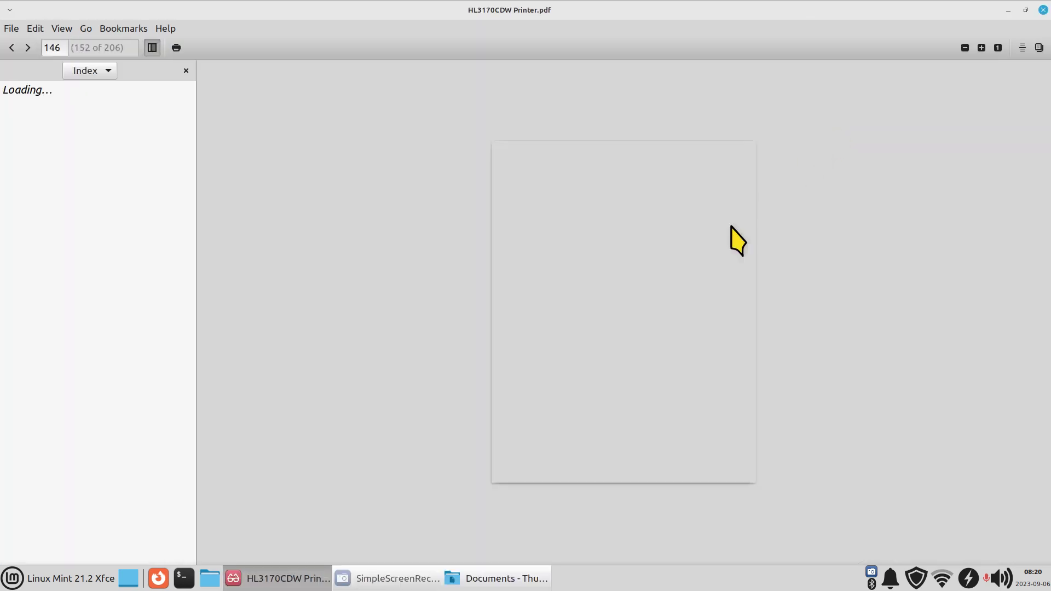
Zoom out on the PDF until the whole page fits in view.
{"action": "scroll", "coordinate": [700, 287], "scroll_direction": "down", "scroll_amount": 5}
{"action": "scroll", "coordinate": [626, 316], "scroll_direction": "up", "scroll_amount": 5}
{"action": "scroll", "coordinate": [627, 317], "scroll_direction": "up", "scroll_amount": 4}
{"action": "scroll", "coordinate": [627, 317], "scroll_direction": "down", "scroll_amount": 5}
{"action": "scroll", "coordinate": [626, 319], "scroll_direction": "down", "scroll_amount": 2}
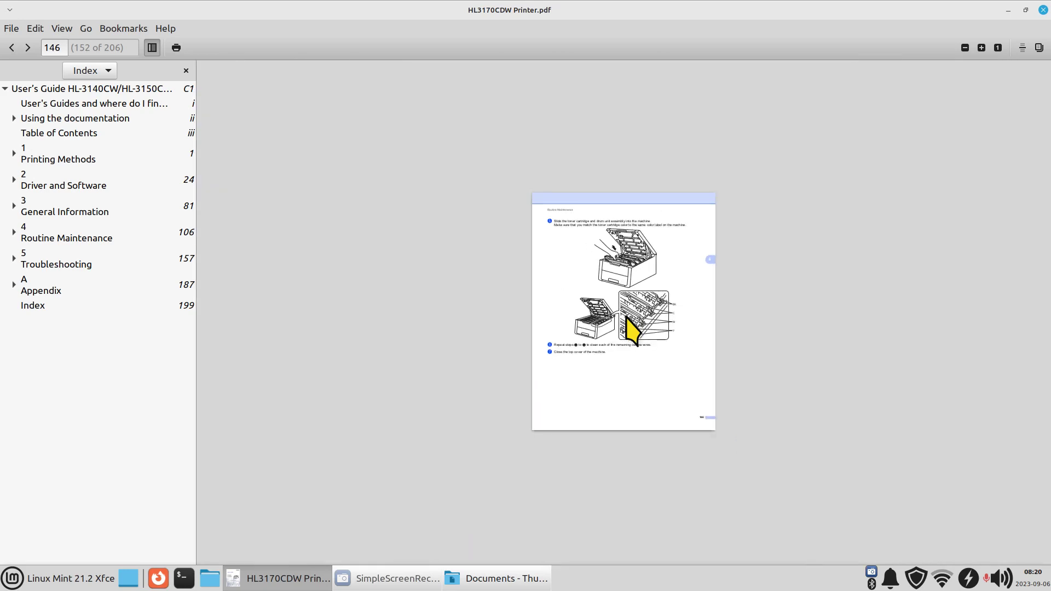
{"action": "scroll", "coordinate": [627, 318], "scroll_direction": "down", "scroll_amount": 6}
{"action": "scroll", "coordinate": [626, 319], "scroll_direction": "down", "scroll_amount": 1}
{"action": "scroll", "coordinate": [647, 302], "scroll_direction": "up", "scroll_amount": 5, "text": "ctrl"}
{"action": "scroll", "coordinate": [679, 328], "scroll_direction": "down", "scroll_amount": 8, "text": "ctrl"}
{"action": "scroll", "coordinate": [603, 361], "scroll_direction": "up", "scroll_amount": 6, "text": "ctrl"}
{"action": "scroll", "coordinate": [546, 426], "scroll_direction": "down", "scroll_amount": 6, "text": "ctrl"}
{"action": "scroll", "coordinate": [671, 377], "scroll_direction": "up", "scroll_amount": 1, "text": "ctrl"}
{"action": "scroll", "coordinate": [671, 377], "scroll_direction": "up", "scroll_amount": 2, "text": "ctrl"}
{"action": "scroll", "coordinate": [671, 385], "scroll_direction": "up", "scroll_amount": 1, "text": "ctrl"}
{"action": "scroll", "coordinate": [670, 386], "scroll_direction": "up", "scroll_amount": 2, "text": "ctrl"}
{"action": "scroll", "coordinate": [670, 386], "scroll_direction": "down", "scroll_amount": 3, "text": "ctrl"}
Close HL3170CDW Printer.pdf in Xreader with Ctrl+W.
{"action": "key", "text": "ctrl+w"}
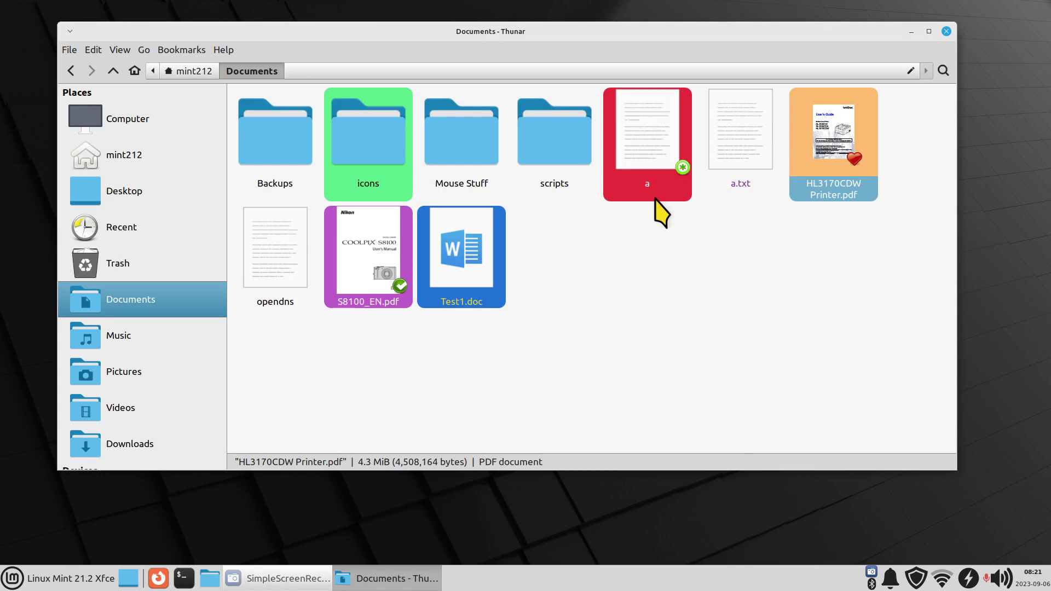
Bring up the context menu for file a, then dismiss it without choosing an action.
{"action": "right_click", "coordinate": [658, 137]}
{"action": "left_click", "coordinate": [862, 320]}
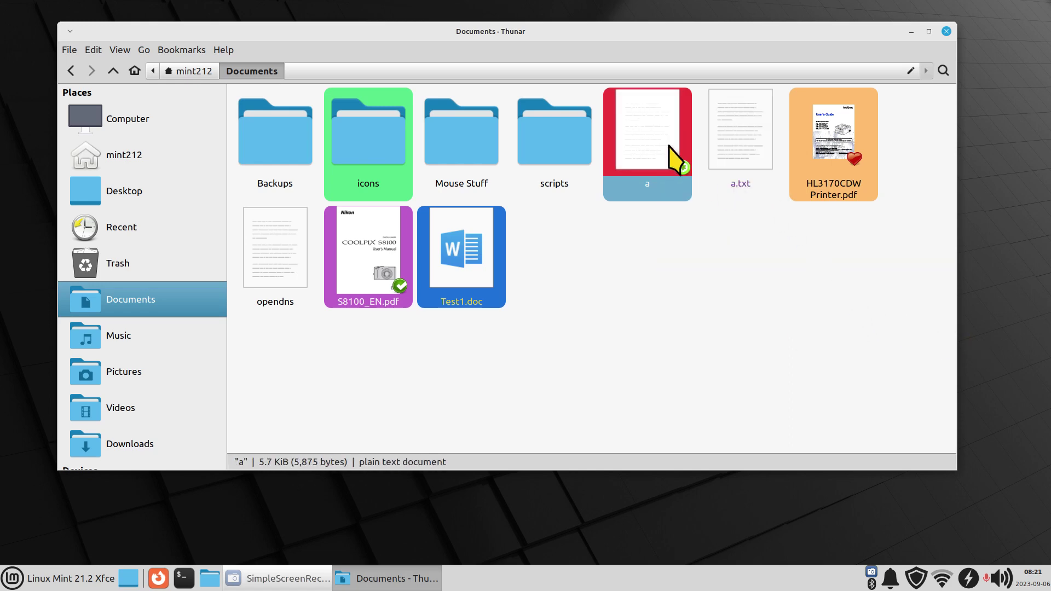